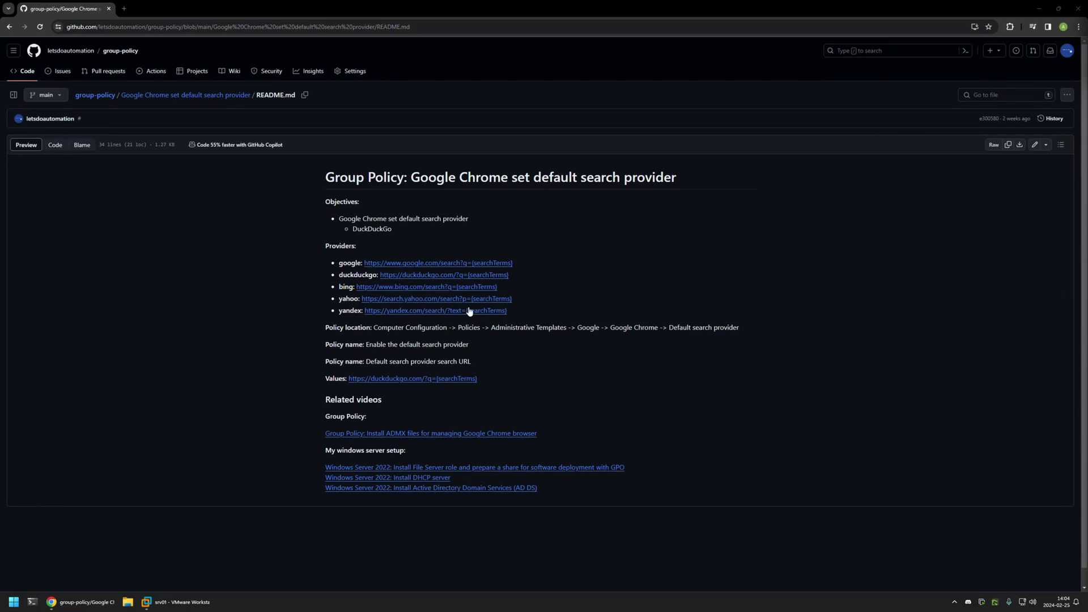
Step: Highlight the README's Related videos section, Windows Server setup links and ADMX link
{"action": "left_click_drag", "start_coordinate": [553, 493], "coordinate": [377, 412]}
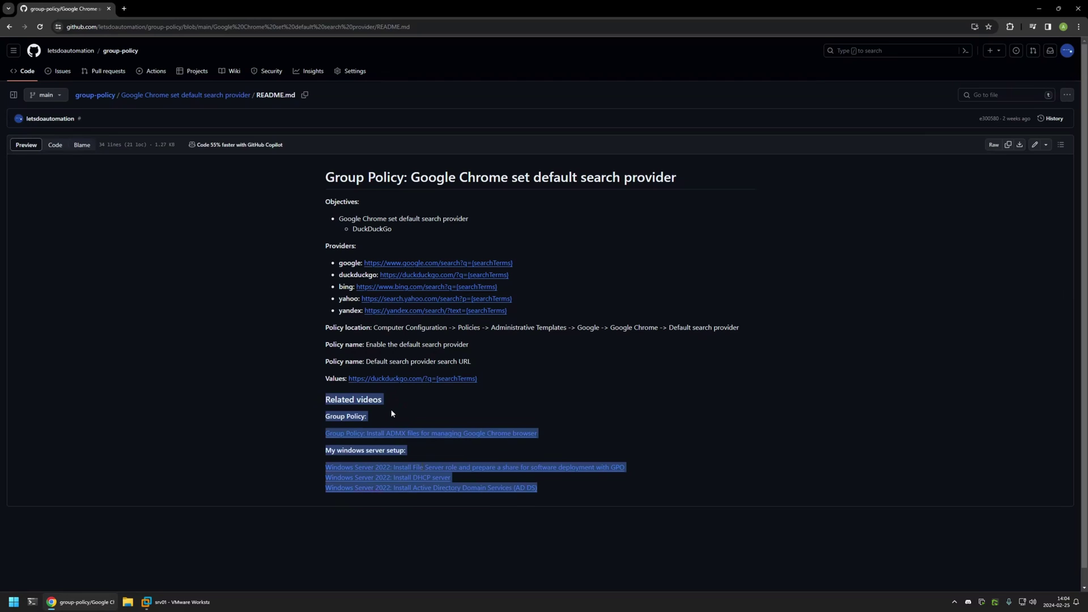
{"action": "left_click", "coordinate": [391, 414]}
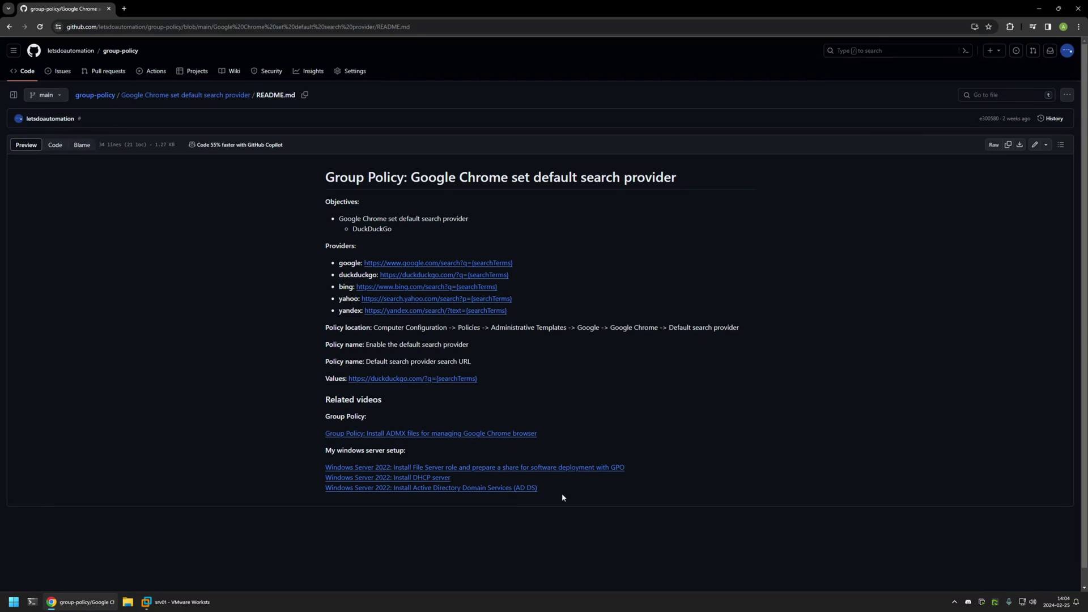
{"action": "left_click_drag", "start_coordinate": [563, 498], "coordinate": [289, 456]}
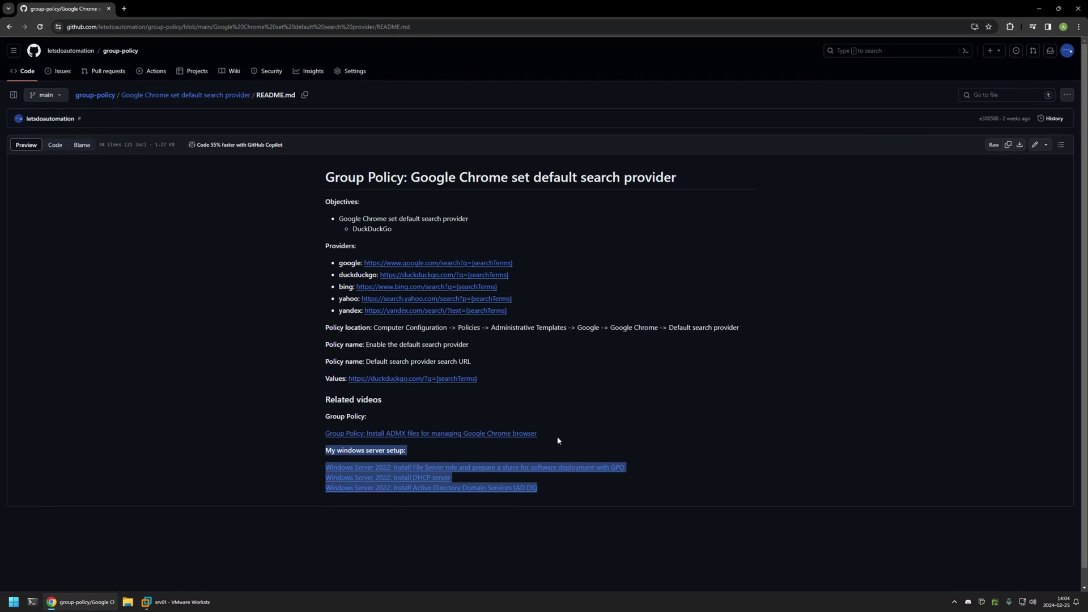
{"action": "left_click_drag", "start_coordinate": [553, 437], "coordinate": [283, 389]}
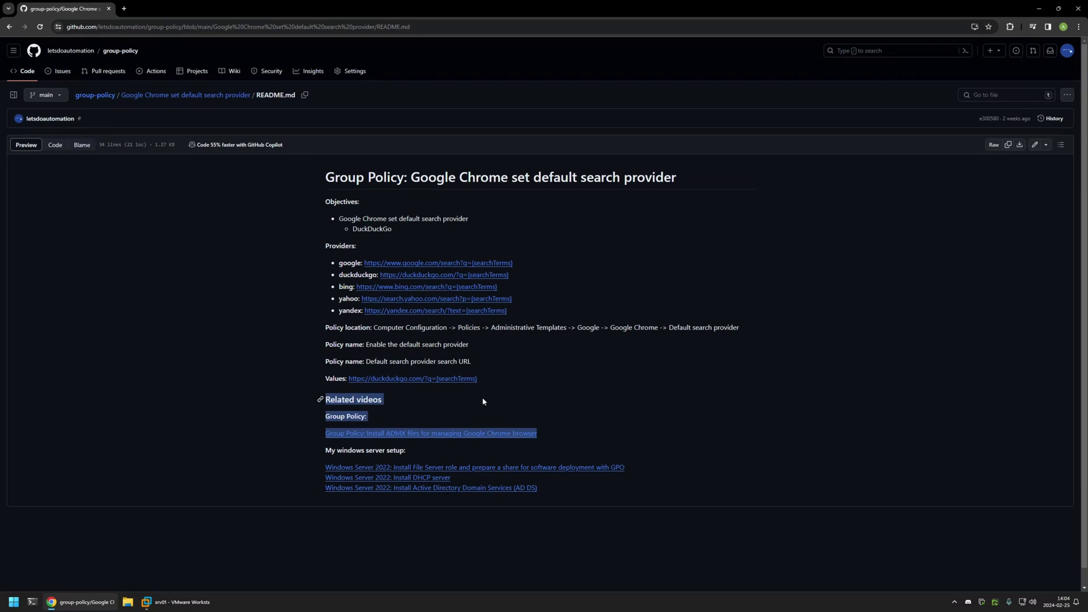
{"action": "left_click", "coordinate": [747, 328]}
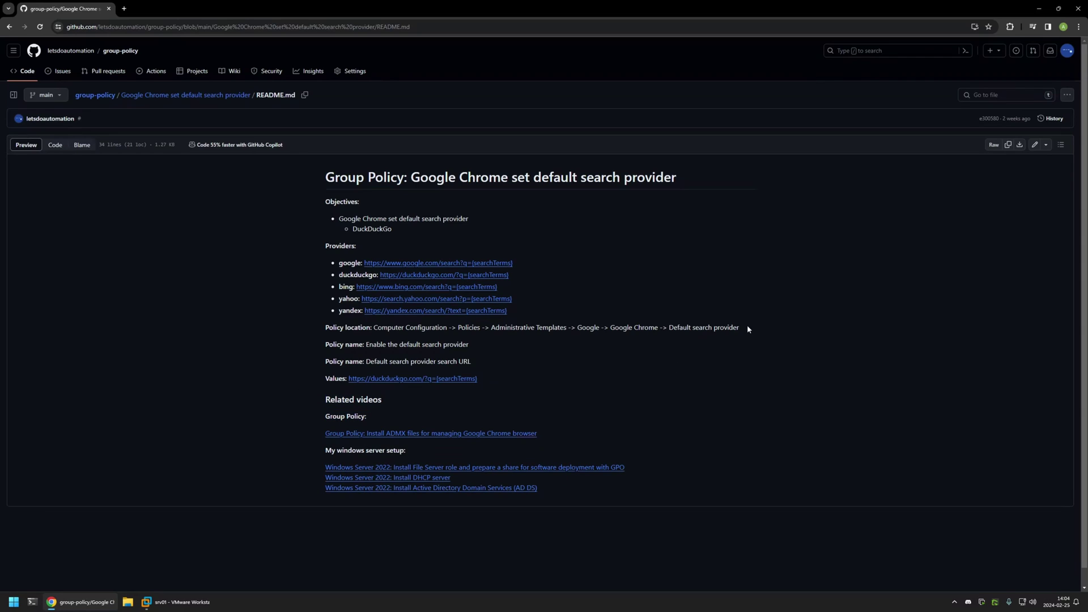
Step: Highlight the README's Objectives, DuckDuckGo, policy location and value, and search provider list
{"action": "left_click_drag", "start_coordinate": [391, 228], "coordinate": [323, 203]}
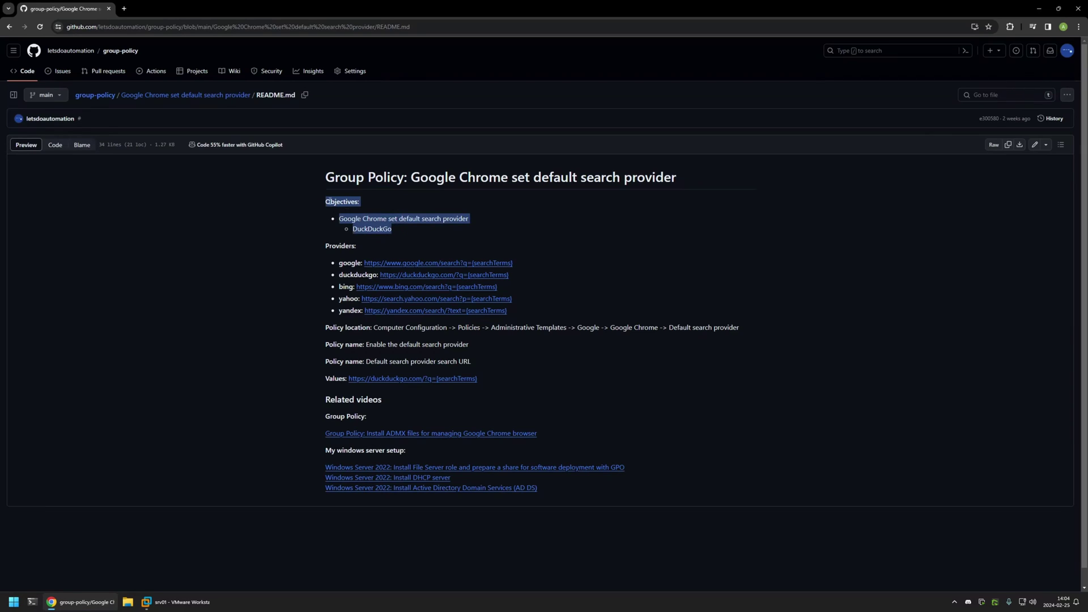
{"action": "left_click", "coordinate": [398, 225]}
{"action": "left_click_drag", "start_coordinate": [397, 230], "coordinate": [341, 228]}
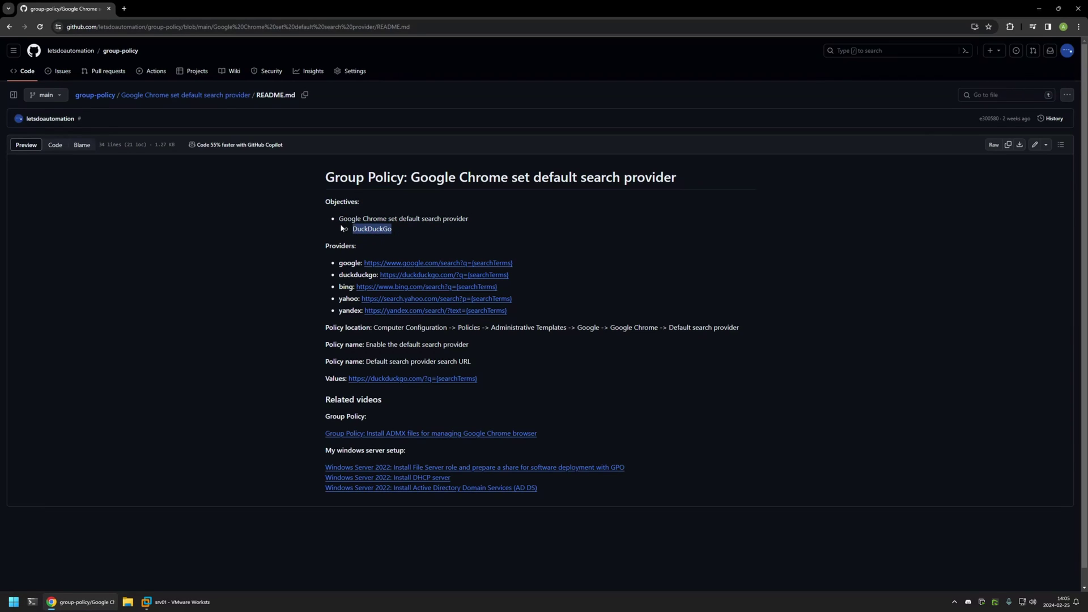
{"action": "left_click", "coordinate": [398, 230]}
{"action": "left_click_drag", "start_coordinate": [512, 390], "coordinate": [306, 326]}
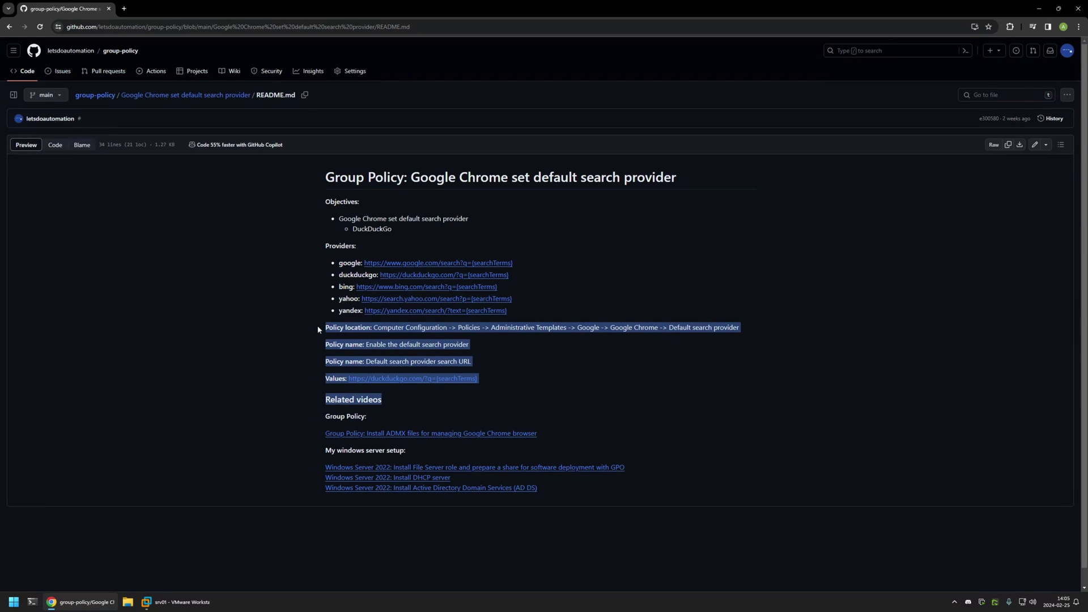
{"action": "left_click", "coordinate": [318, 329]}
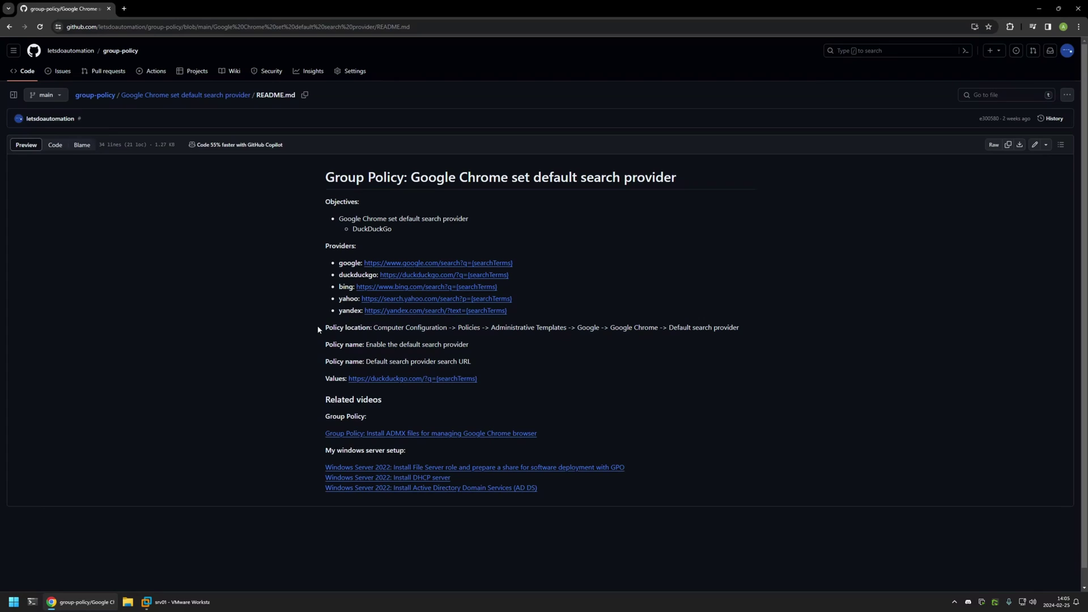
{"action": "mouse_move", "coordinate": [521, 313]}
{"action": "left_mouse_down"}
{"action": "mouse_move", "coordinate": [329, 275]}
{"action": "mouse_move", "coordinate": [318, 253]}
{"action": "mouse_move", "coordinate": [510, 312]}
{"action": "left_mouse_up"}
{"action": "left_click", "coordinate": [357, 271]}
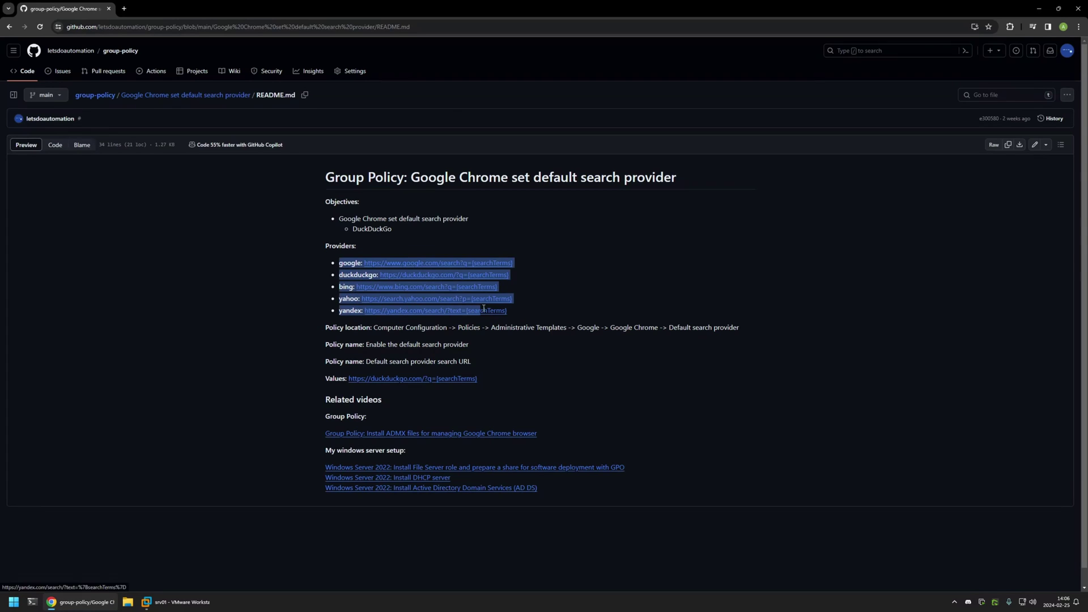
{"action": "left_click", "coordinate": [521, 264]}
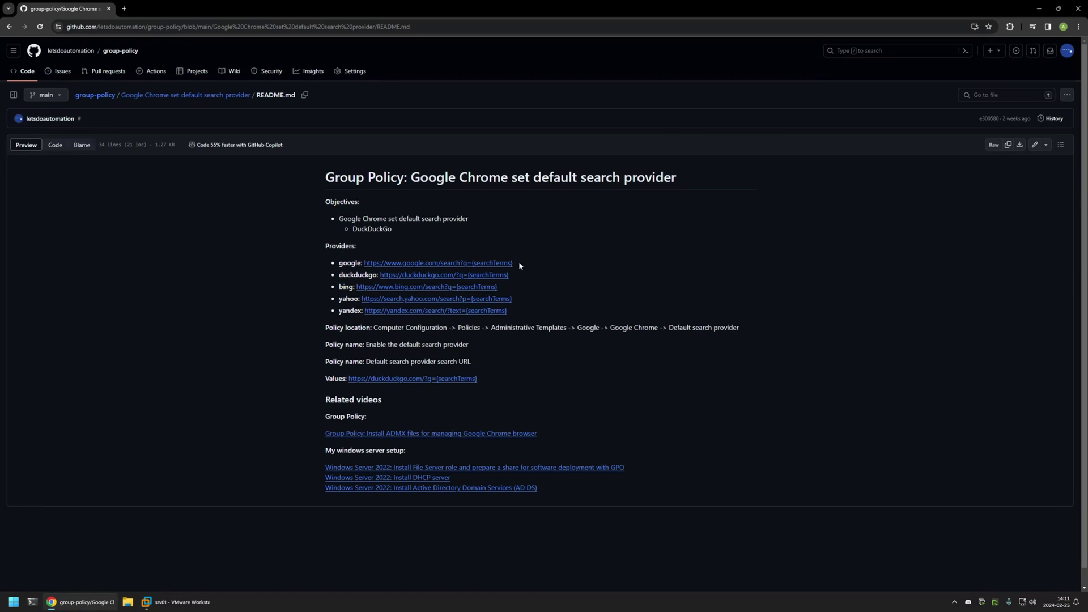
Step: On the srv01 server, launch Group Policy Management from Server Manager's Tools menu
{"action": "left_click", "coordinate": [178, 601]}
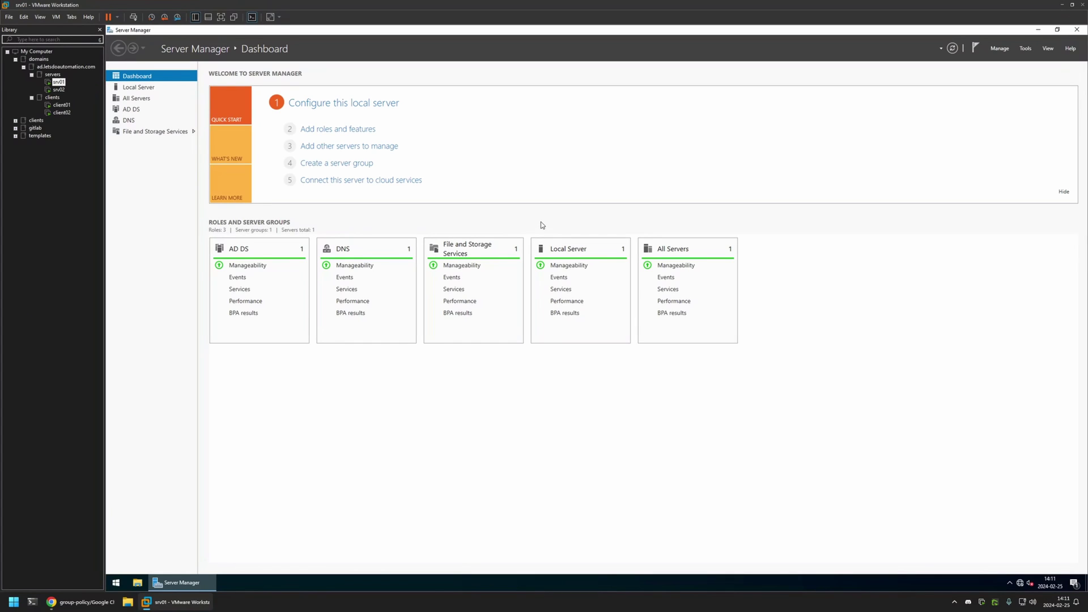
{"action": "left_click", "coordinate": [1025, 48]}
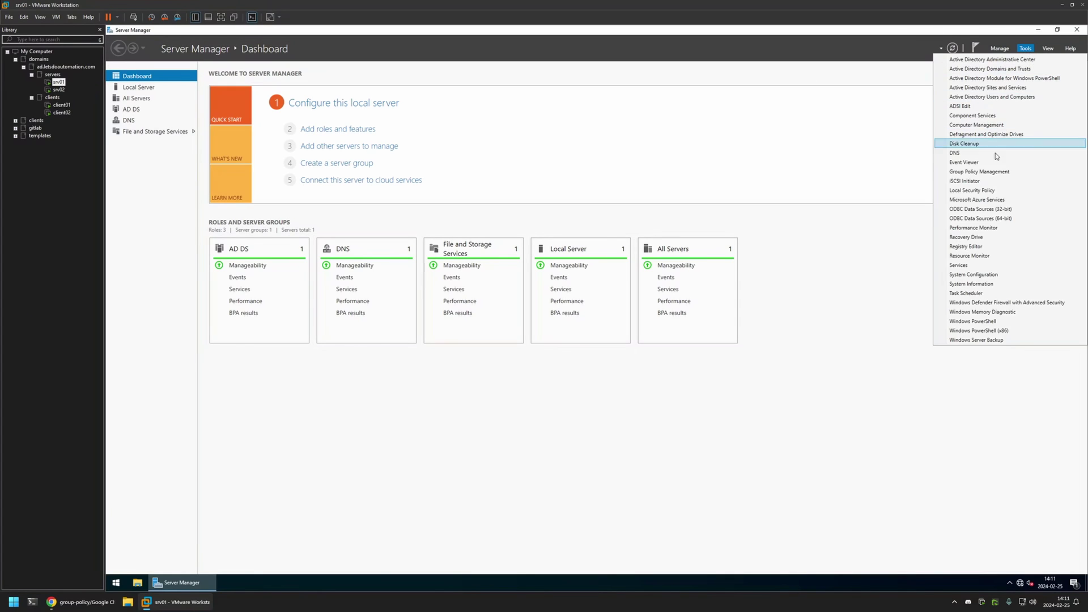
{"action": "left_click", "coordinate": [980, 171]}
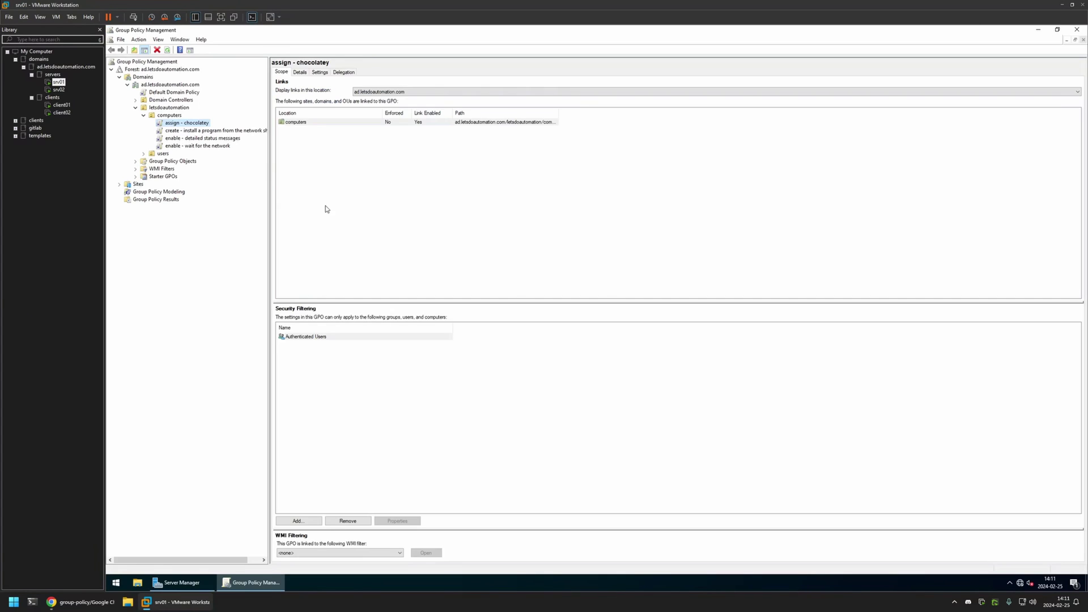
Step: Create a new GPO named 'chrome settings' under Group Policy Objects
{"action": "right_click", "coordinate": [184, 164]}
{"action": "left_click", "coordinate": [196, 169]}
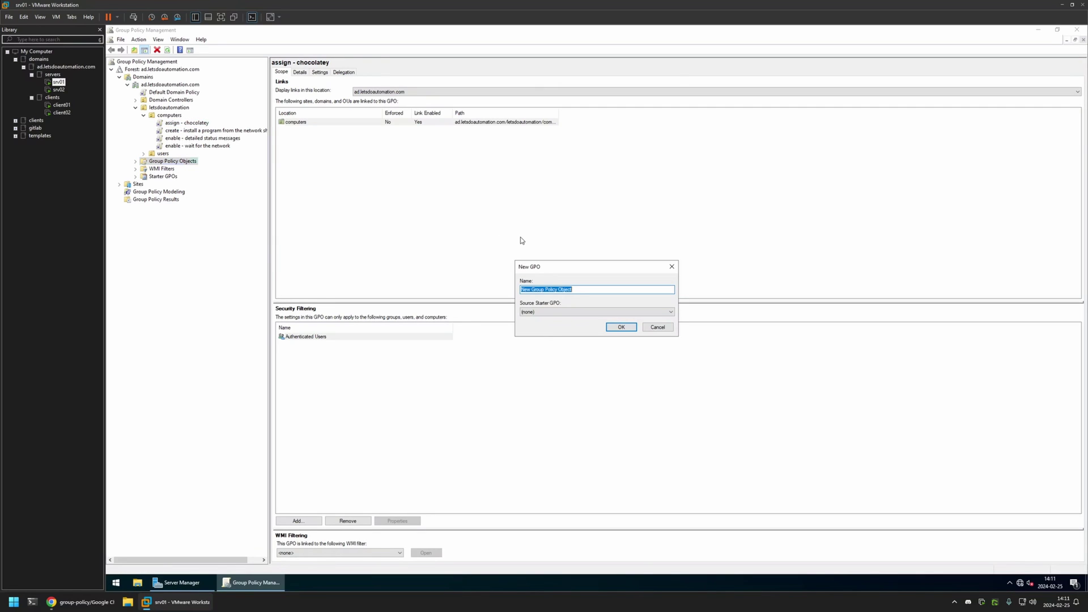
{"action": "type", "text": "chrome settings"}
{"action": "left_click", "coordinate": [621, 327]}
{"action": "left_click", "coordinate": [136, 160]}
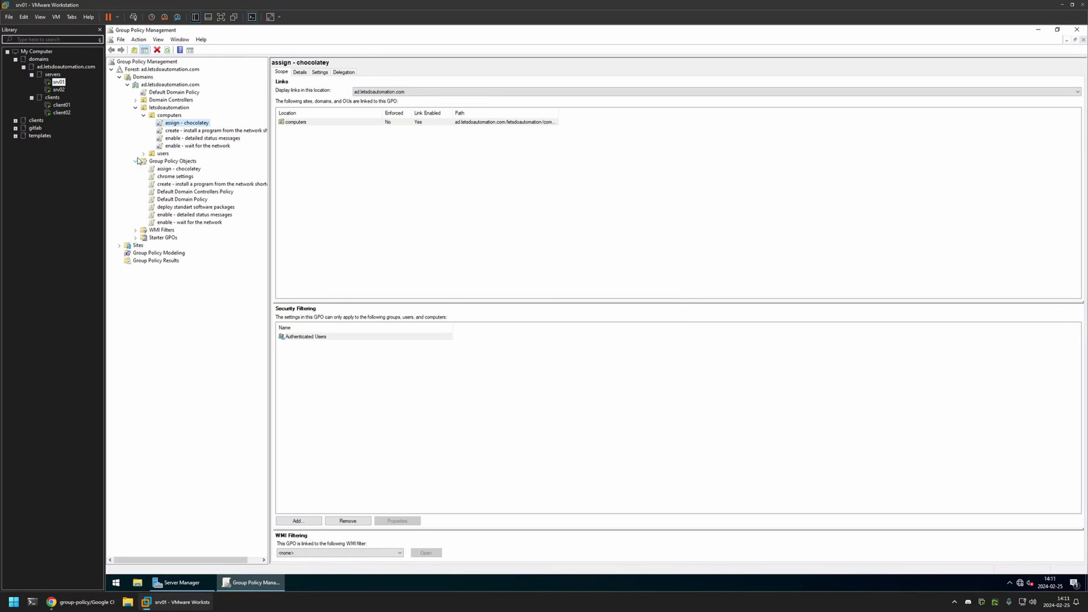
Step: Open the 'chrome settings' GPO in Group Policy Management Editor
{"action": "left_click", "coordinate": [177, 176]}
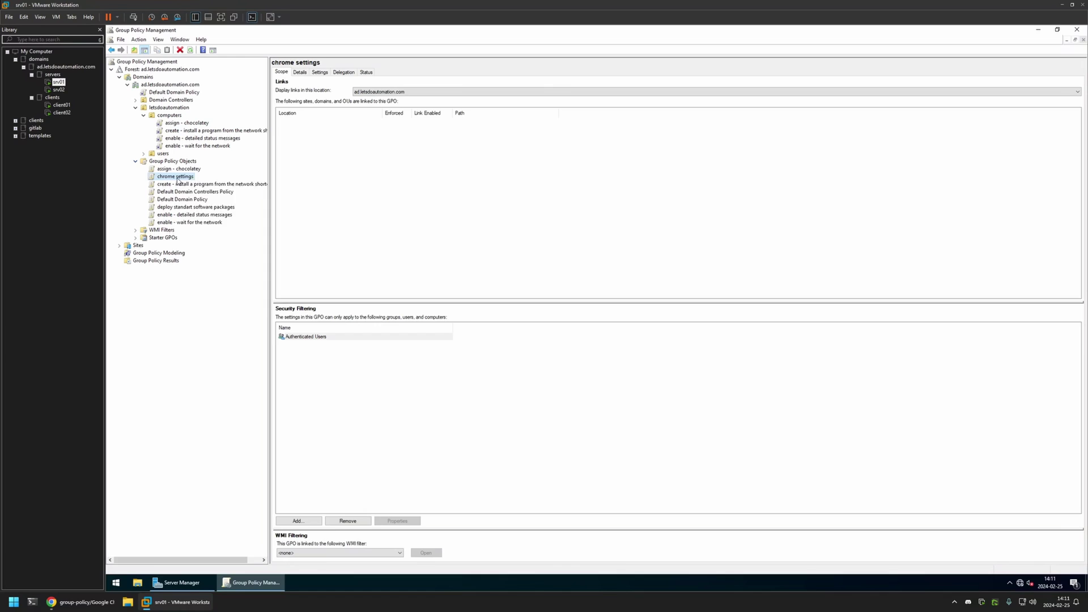
{"action": "right_click", "coordinate": [178, 179]}
{"action": "left_click", "coordinate": [192, 185]}
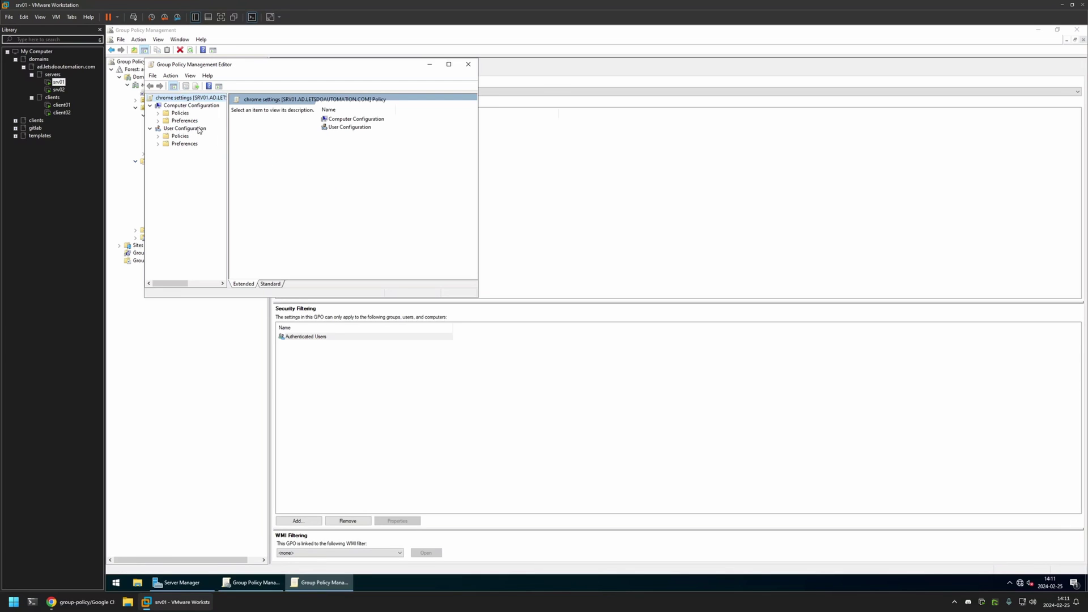
{"action": "left_click_drag", "start_coordinate": [229, 143], "coordinate": [350, 142]}
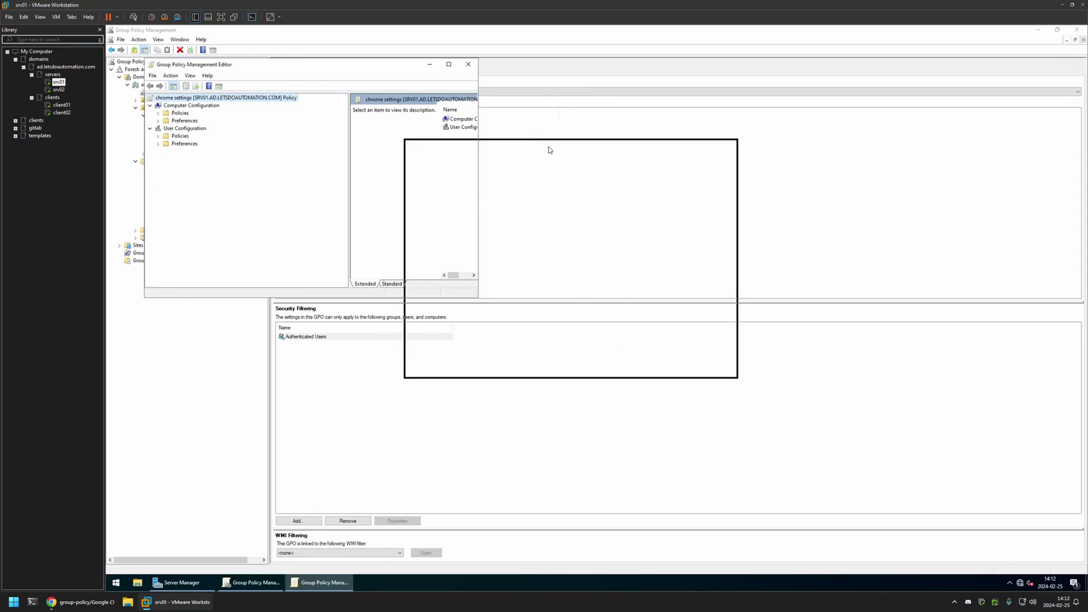
{"action": "left_click_drag", "start_coordinate": [549, 149], "coordinate": [560, 152]}
Step: Under Computer Configuration > Google Chrome > Default search provider, set 'Enable the default search provider' to Enabled
{"action": "left_click", "coordinate": [462, 187]}
{"action": "left_click", "coordinate": [430, 196]}
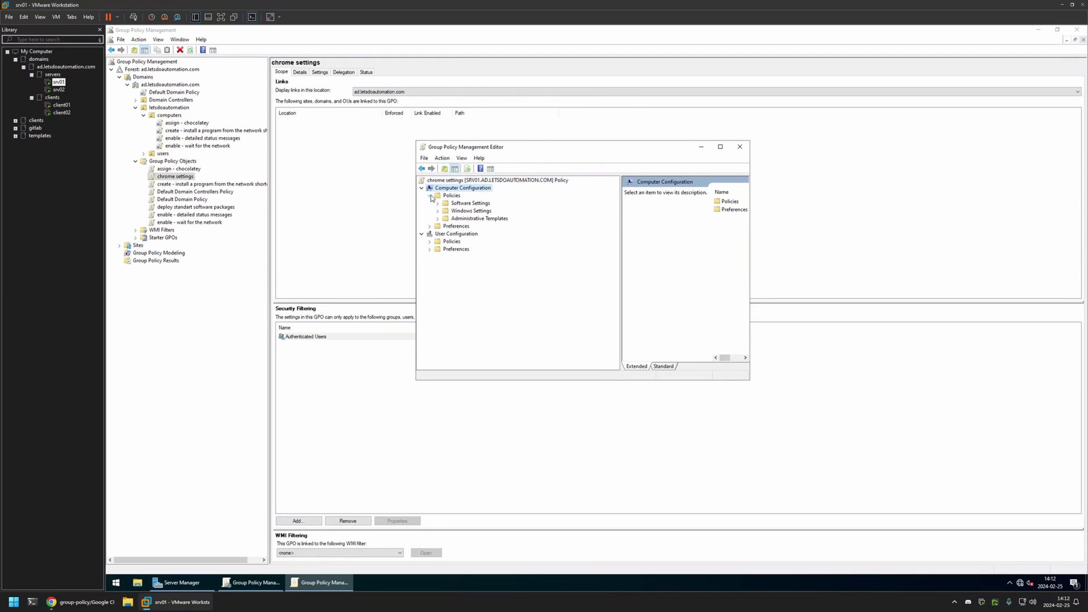
{"action": "left_click", "coordinate": [438, 219]}
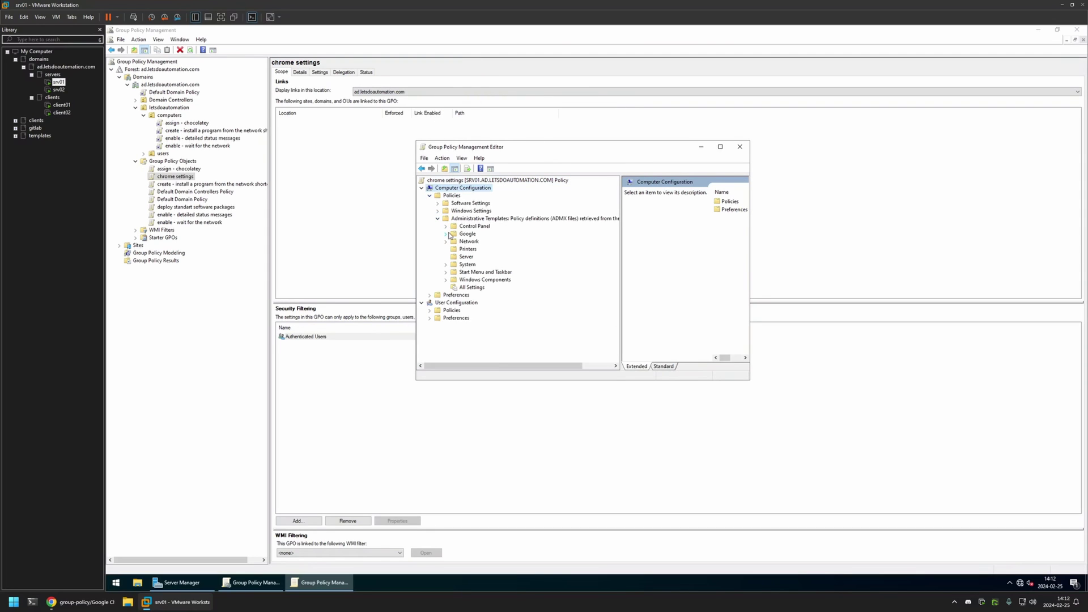
{"action": "left_click", "coordinate": [446, 234]}
{"action": "left_click", "coordinate": [454, 242]}
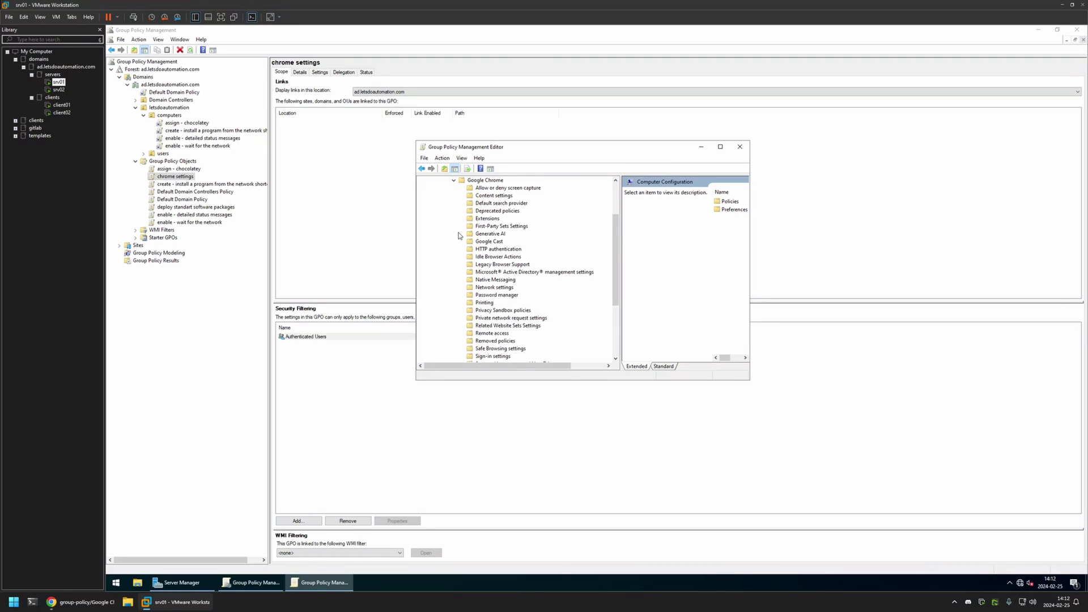
{"action": "left_click", "coordinate": [489, 204]}
{"action": "left_click", "coordinate": [720, 147]}
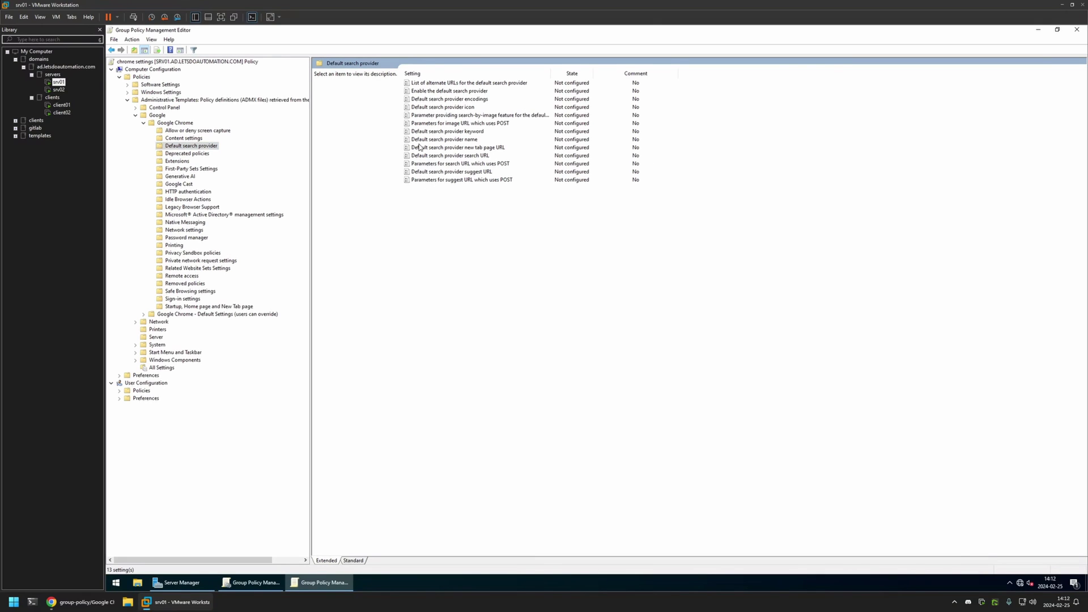
{"action": "double_click", "coordinate": [441, 92]}
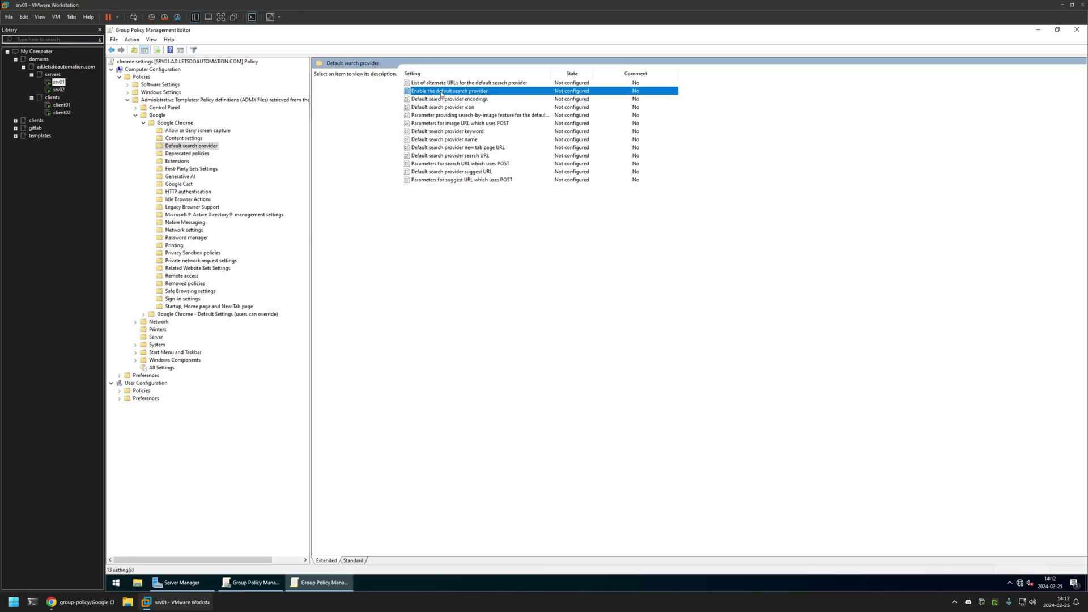
{"action": "left_click", "coordinate": [216, 178]}
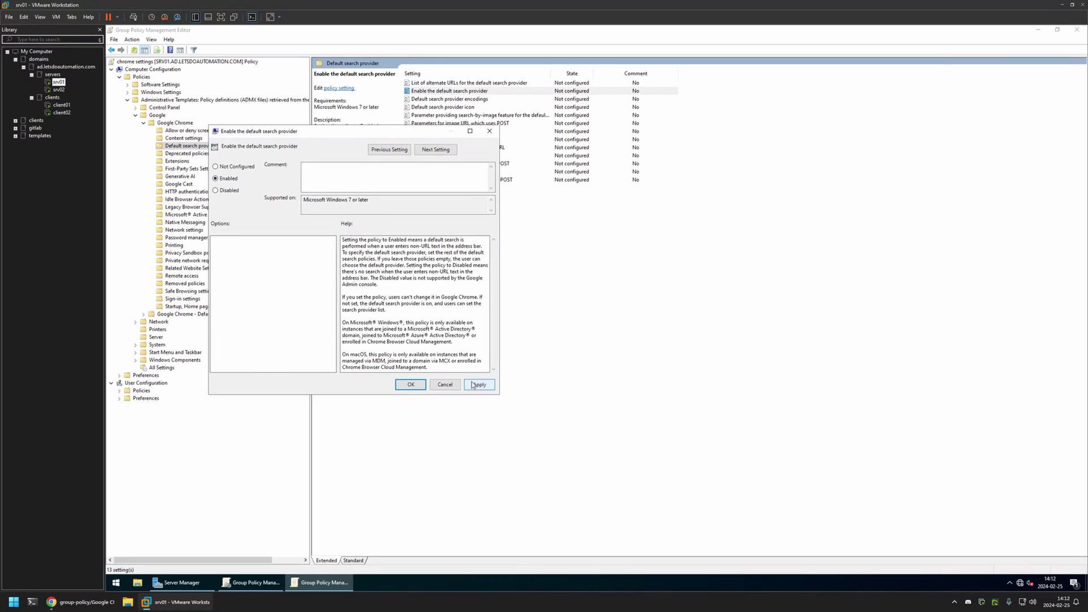
Step: Save the enabled default search provider policy and set 'Default search provider search URL' to Enabled
{"action": "left_click", "coordinate": [410, 384]}
{"action": "left_click", "coordinate": [445, 232]}
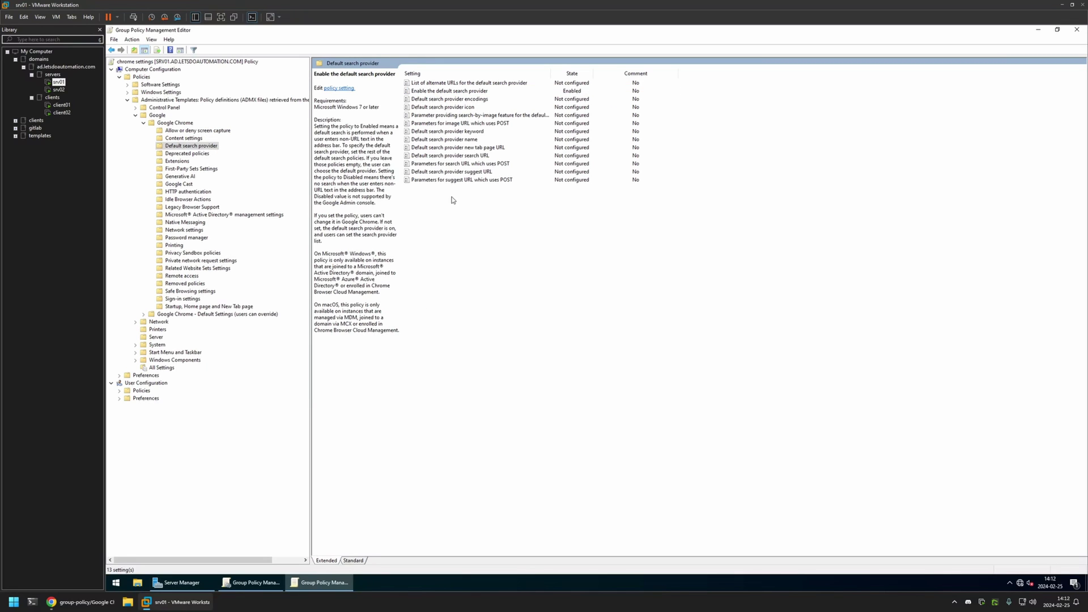
{"action": "double_click", "coordinate": [431, 157]}
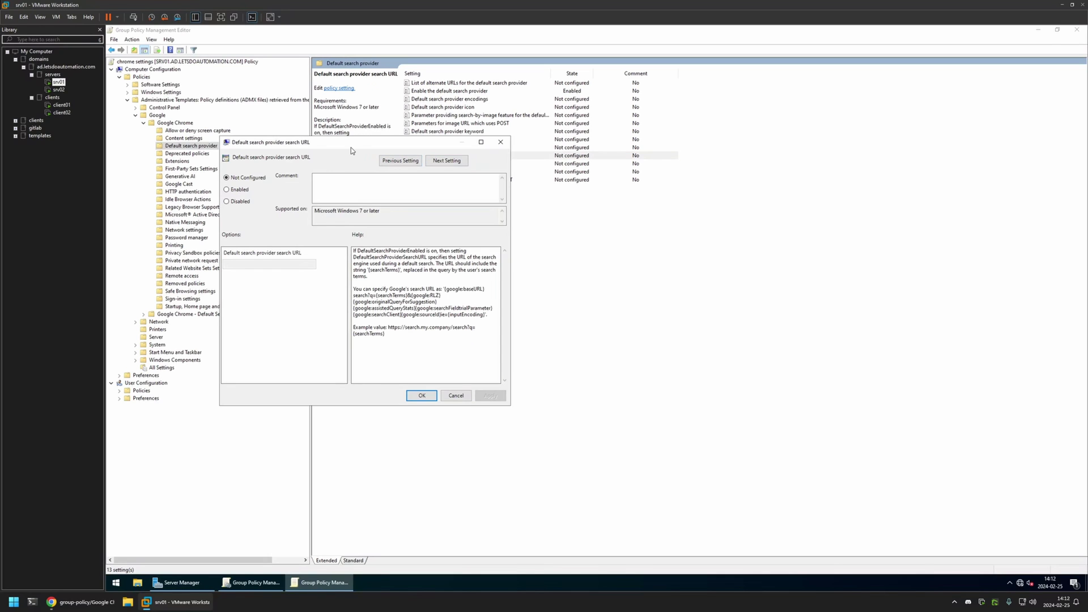
{"action": "left_click_drag", "start_coordinate": [351, 146], "coordinate": [616, 156]}
{"action": "left_click", "coordinate": [504, 199]}
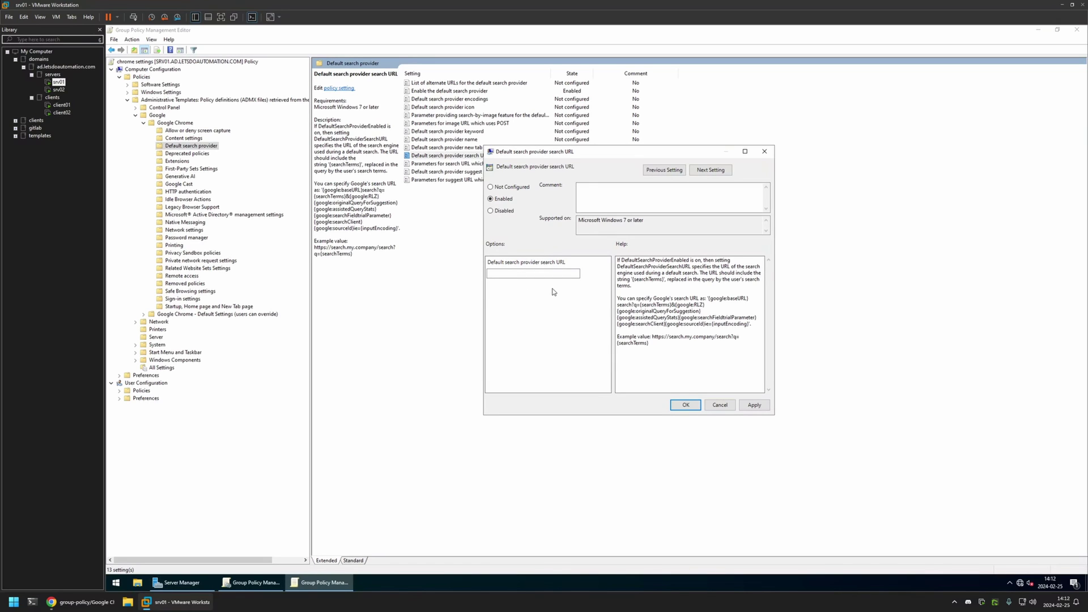
Step: Copy the DuckDuckGo search URL from the GitHub README
{"action": "left_click", "coordinate": [85, 601]}
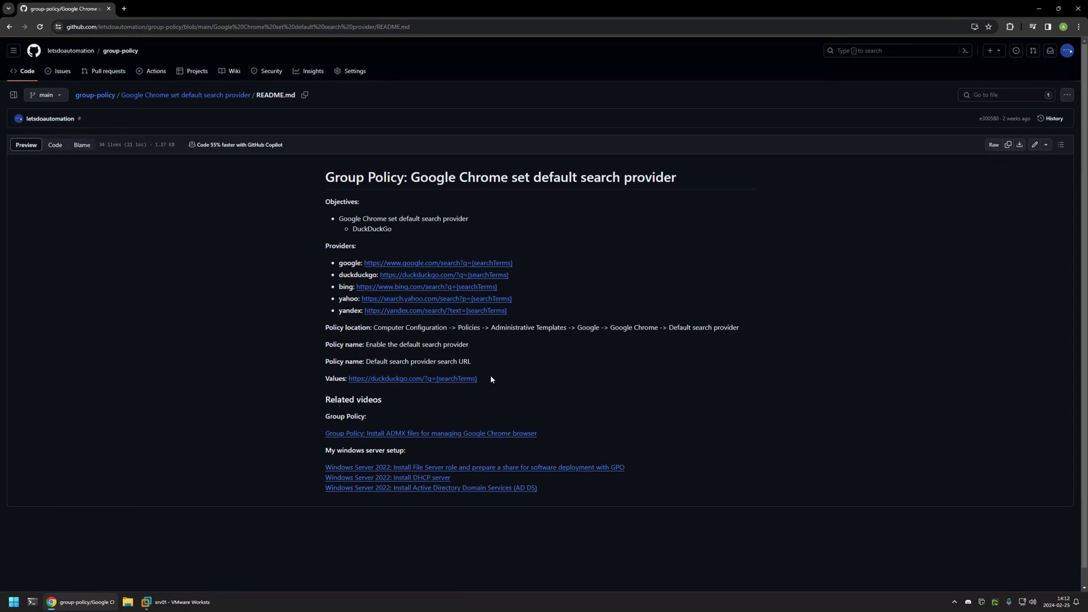
{"action": "left_click_drag", "start_coordinate": [481, 379], "coordinate": [363, 381]}
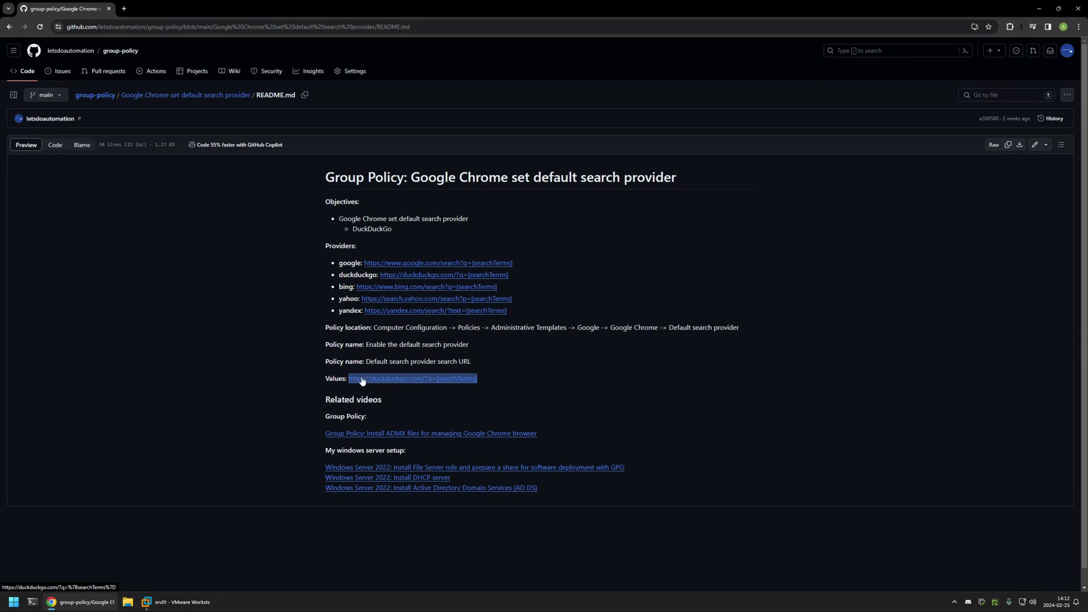
{"action": "right_click", "coordinate": [363, 381]}
{"action": "left_click", "coordinate": [390, 460]}
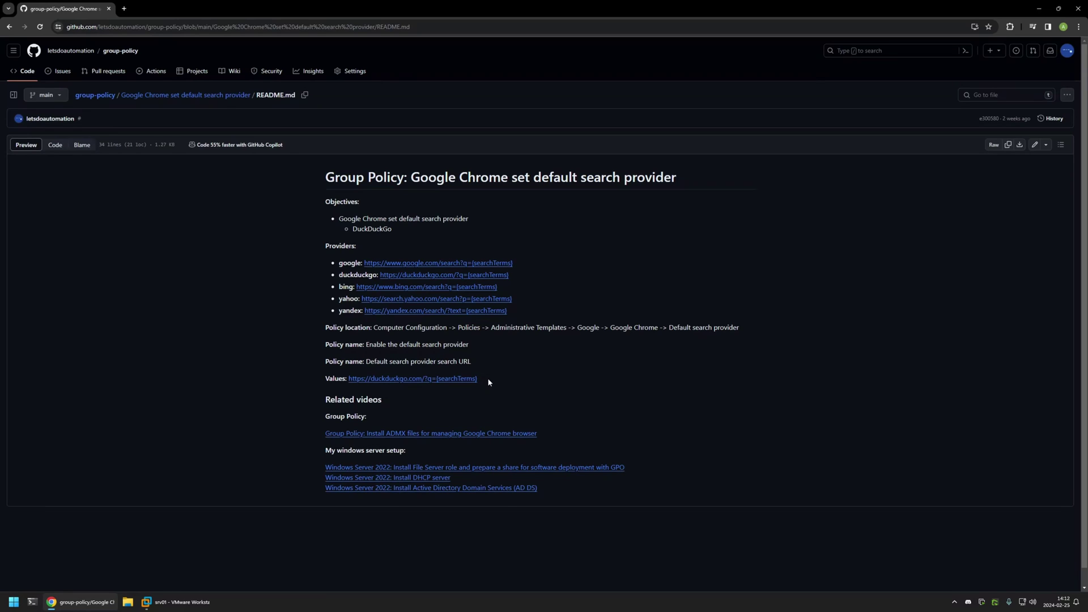
{"action": "left_click_drag", "start_coordinate": [505, 310], "coordinate": [318, 262]}
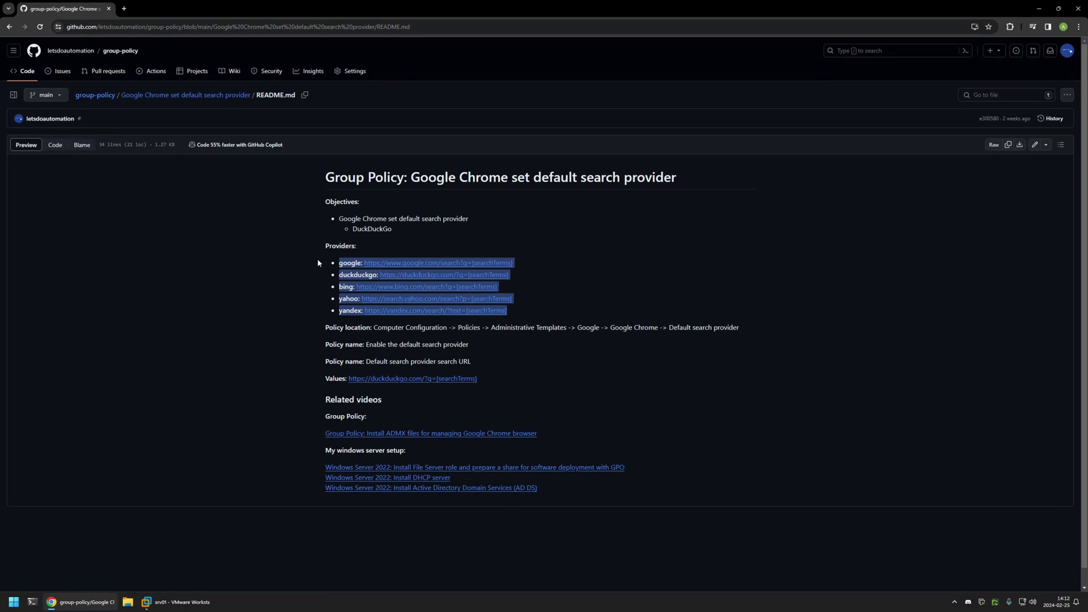
{"action": "key", "text": "ctrl+c"}
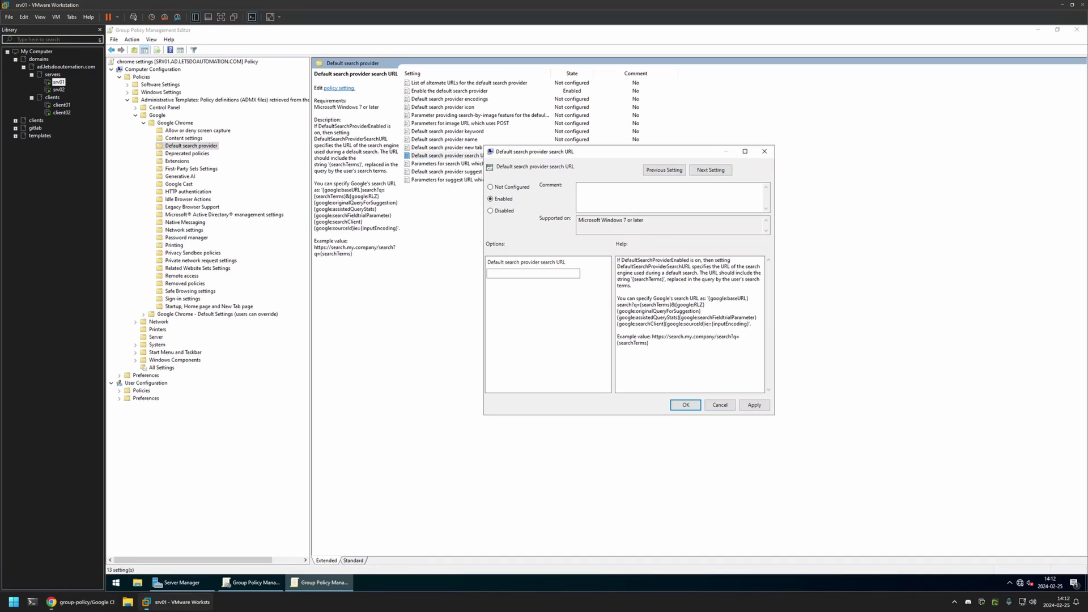
{"action": "key", "text": "alt+Tab"}
{"action": "left_click", "coordinate": [517, 276]}
{"action": "key", "text": "ctrl+v"}
{"action": "left_click", "coordinate": [754, 405]}
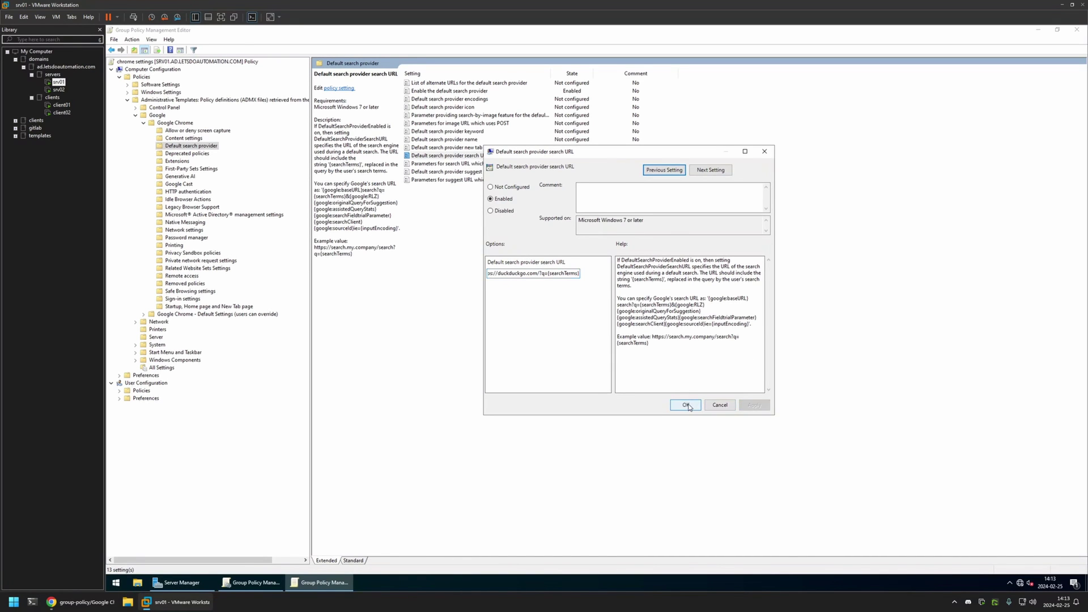
{"action": "left_click", "coordinate": [686, 405]}
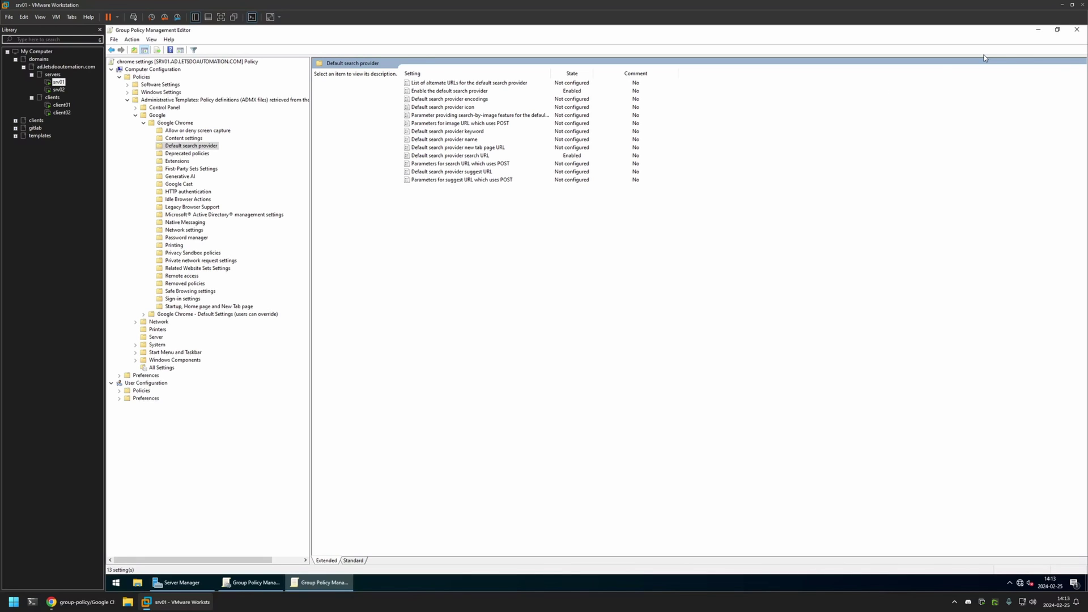
Step: Close the editor and set the 'chrome settings' GPO status to 'User configuration settings disabled'
{"action": "left_click", "coordinate": [1077, 29]}
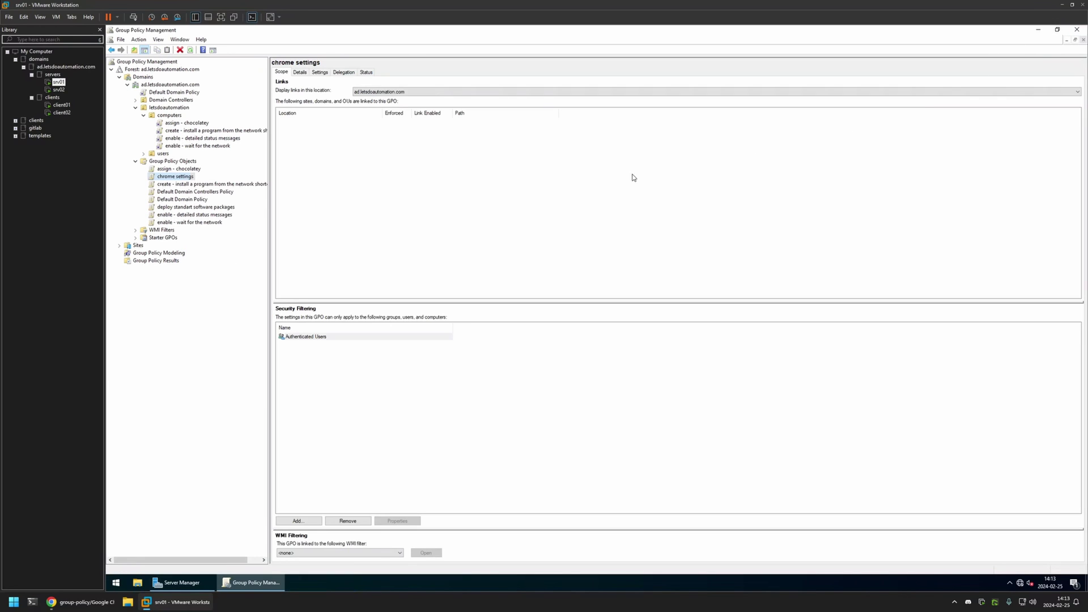
{"action": "left_click", "coordinate": [298, 72]}
{"action": "left_click", "coordinate": [335, 172]}
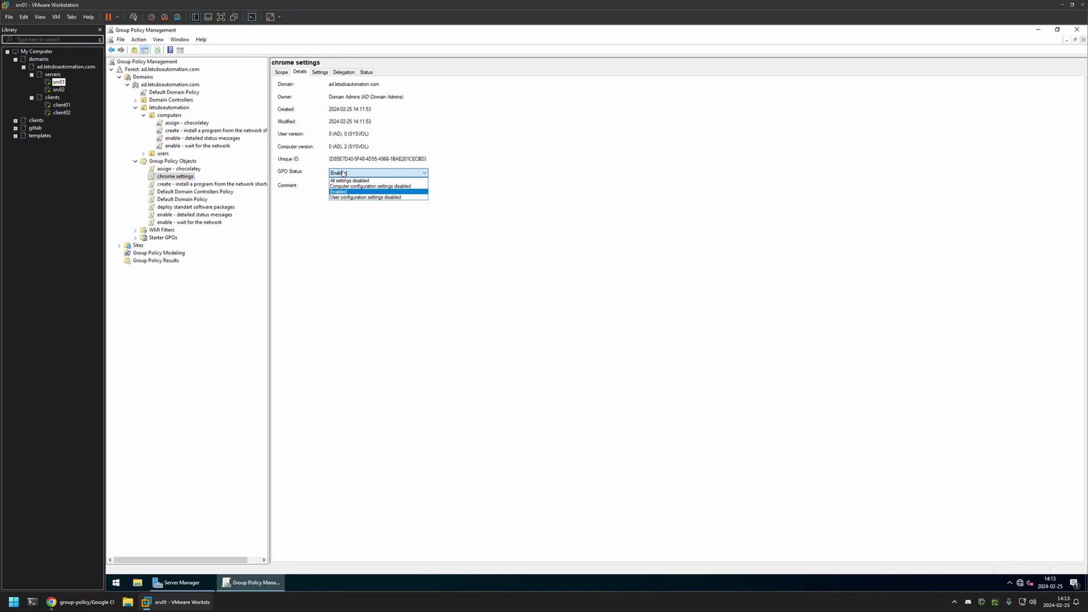
{"action": "left_click", "coordinate": [343, 196]}
{"action": "left_click", "coordinate": [617, 322]}
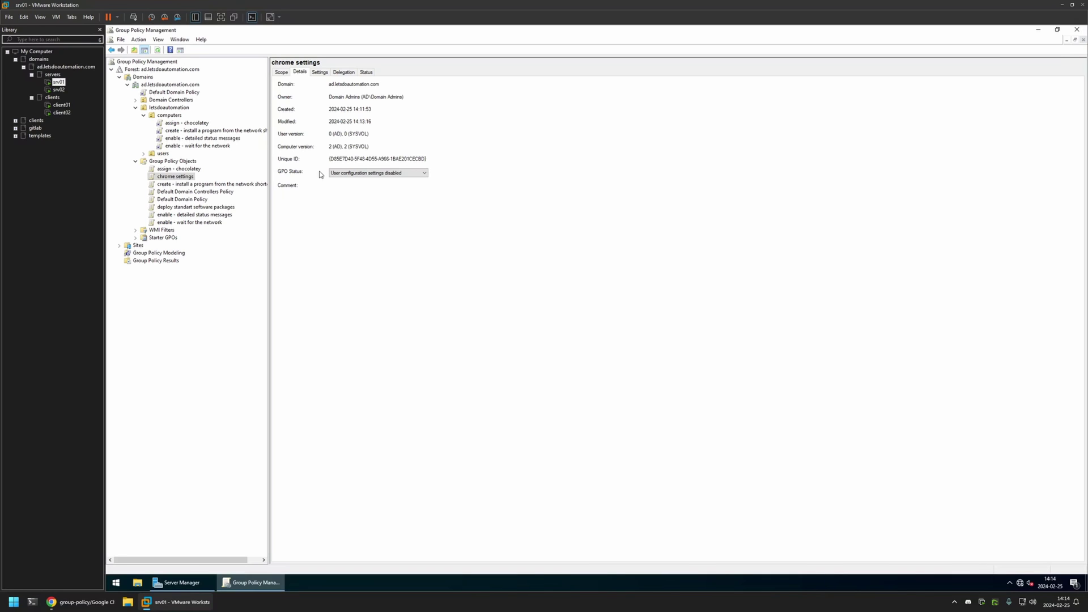
Step: Link the 'chrome settings' GPO to the computers OU by dragging it there
{"action": "left_click", "coordinate": [179, 116]}
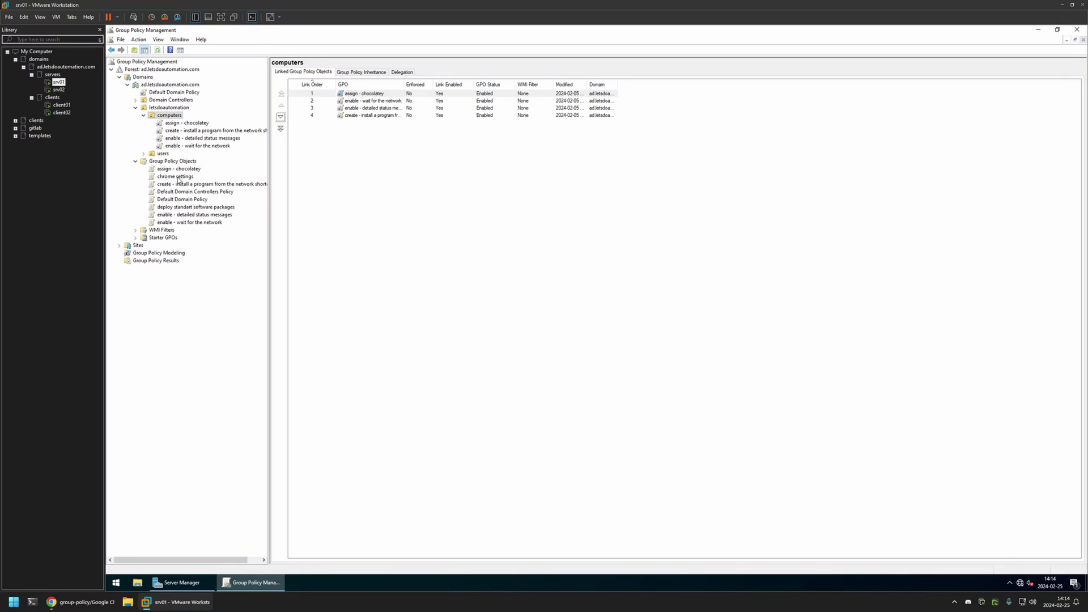
{"action": "left_click_drag", "start_coordinate": [180, 178], "coordinate": [168, 116]}
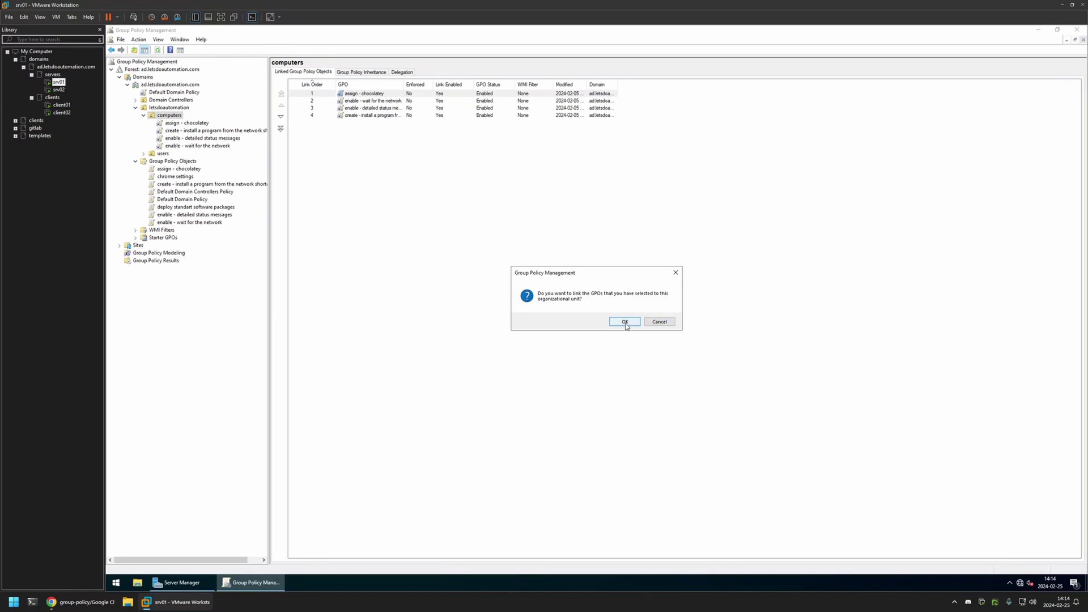
{"action": "left_click", "coordinate": [625, 322]}
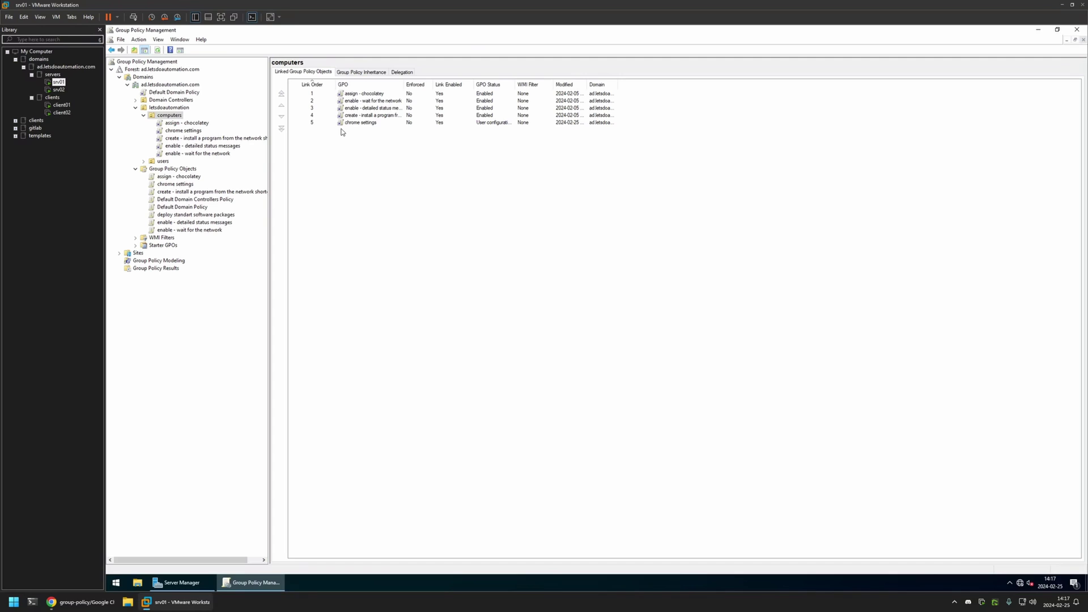
Step: On client01, launch Chrome and search 'cats' from the address bar, getting Google results
{"action": "left_click", "coordinate": [62, 105]}
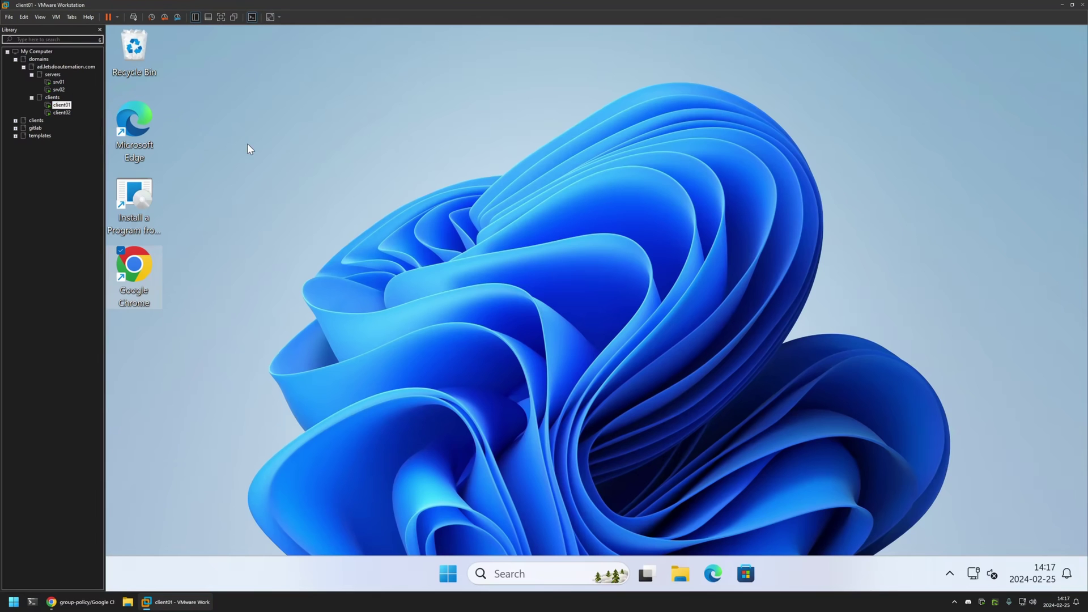
{"action": "double_click", "coordinate": [153, 266]}
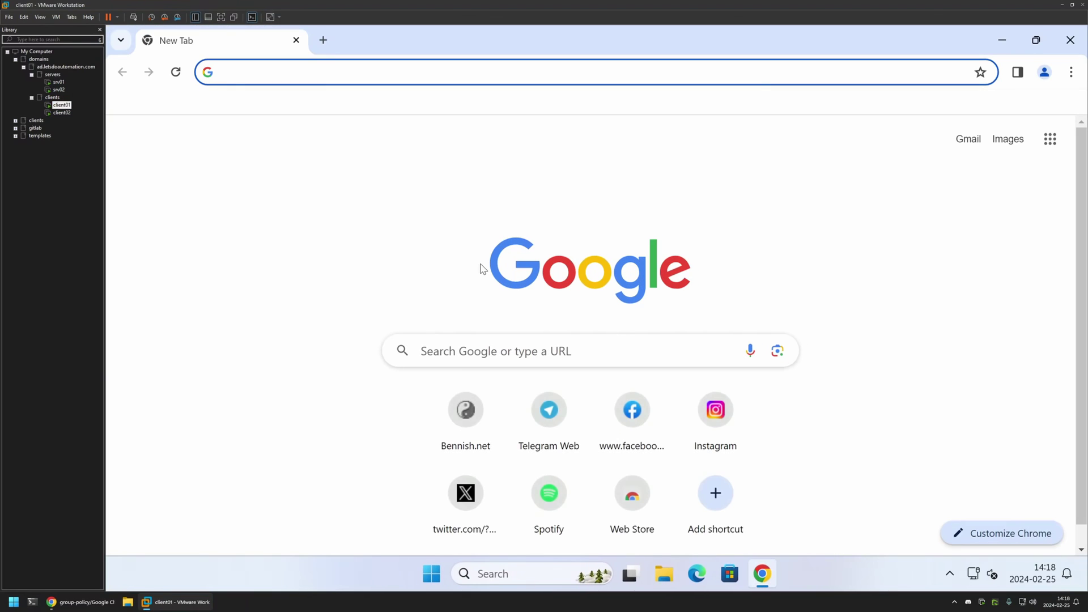
{"action": "type", "text": "cats"}
{"action": "key", "text": "Return"}
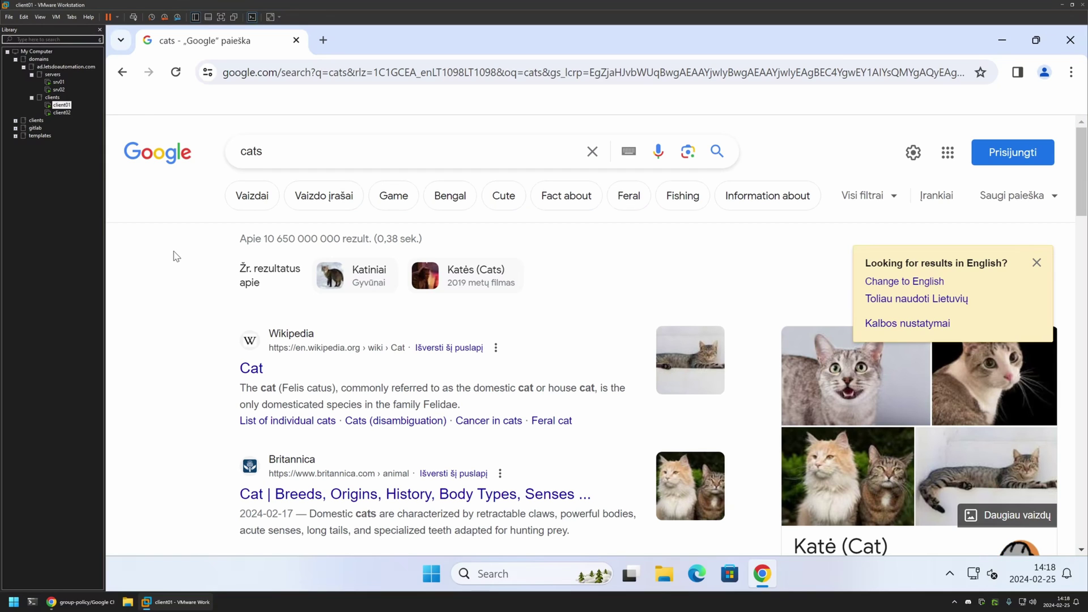
Step: Open Command Prompt on client01 and run gpupdate
{"action": "left_click", "coordinate": [421, 577]}
{"action": "type", "text": "cmd"}
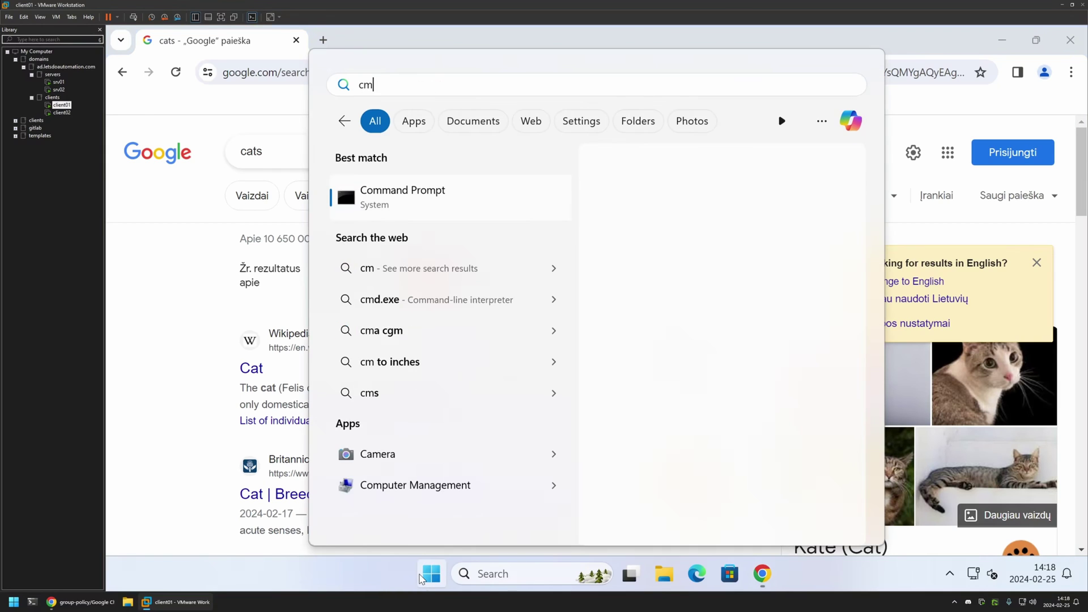
{"action": "key", "text": "Return"}
{"action": "type", "text": "gpupdate"}
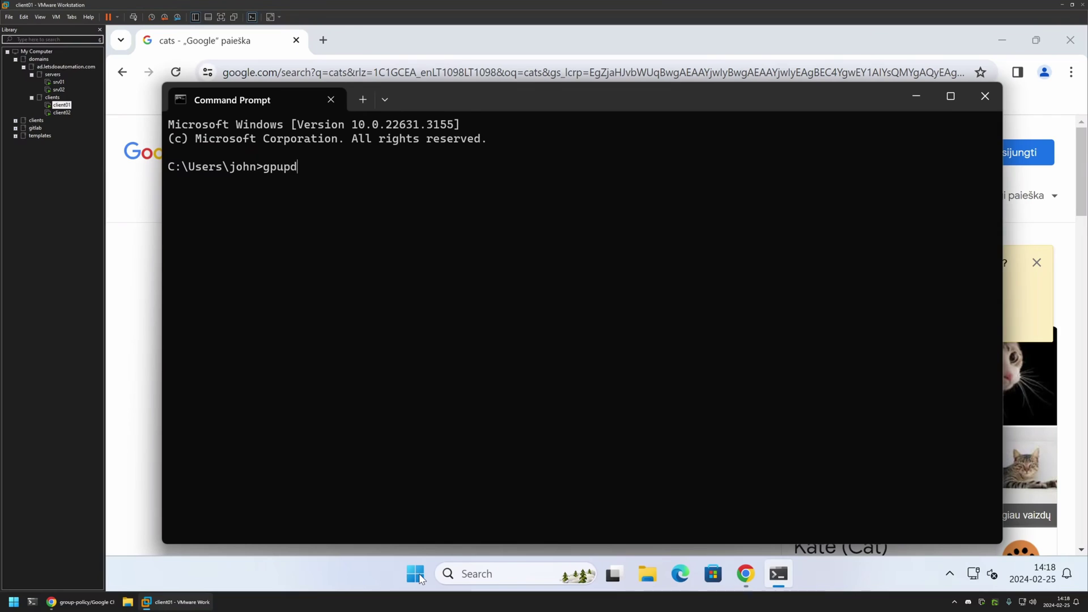
{"action": "key", "text": "Return"}
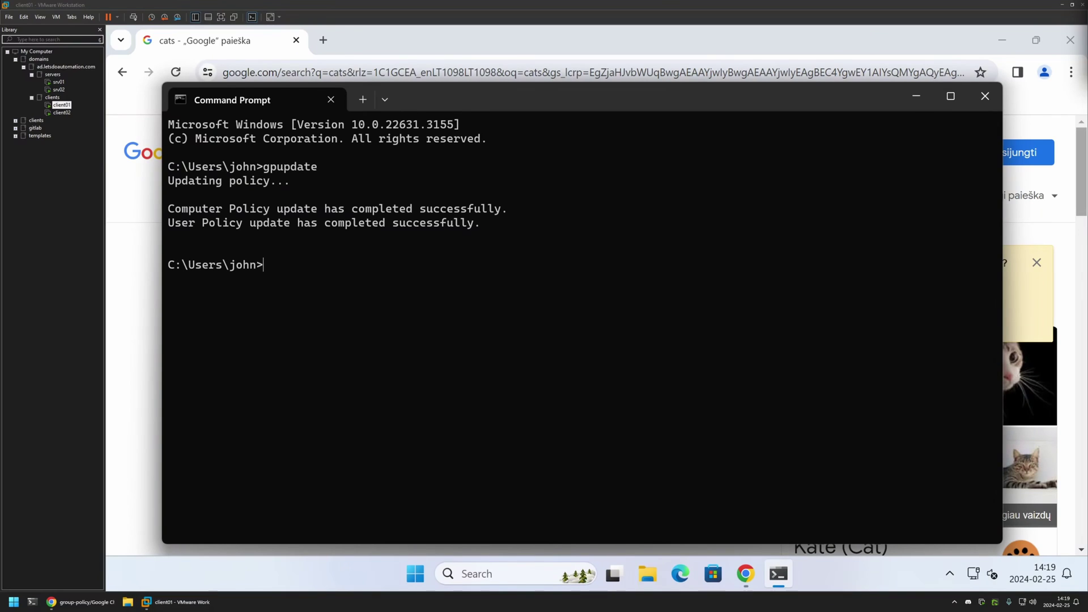
Step: Search 'dogs' from Chrome's address bar and confirm DuckDuckGo answers it
{"action": "left_click", "coordinate": [394, 45]}
{"action": "left_click", "coordinate": [328, 66]}
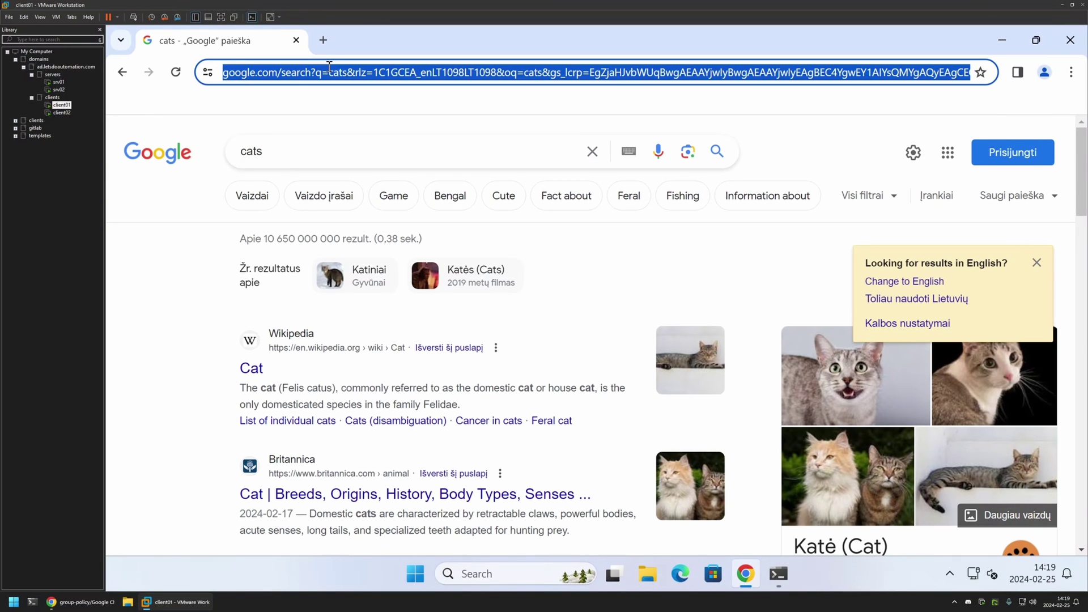
{"action": "type", "text": "dogs"}
{"action": "key", "text": "Return"}
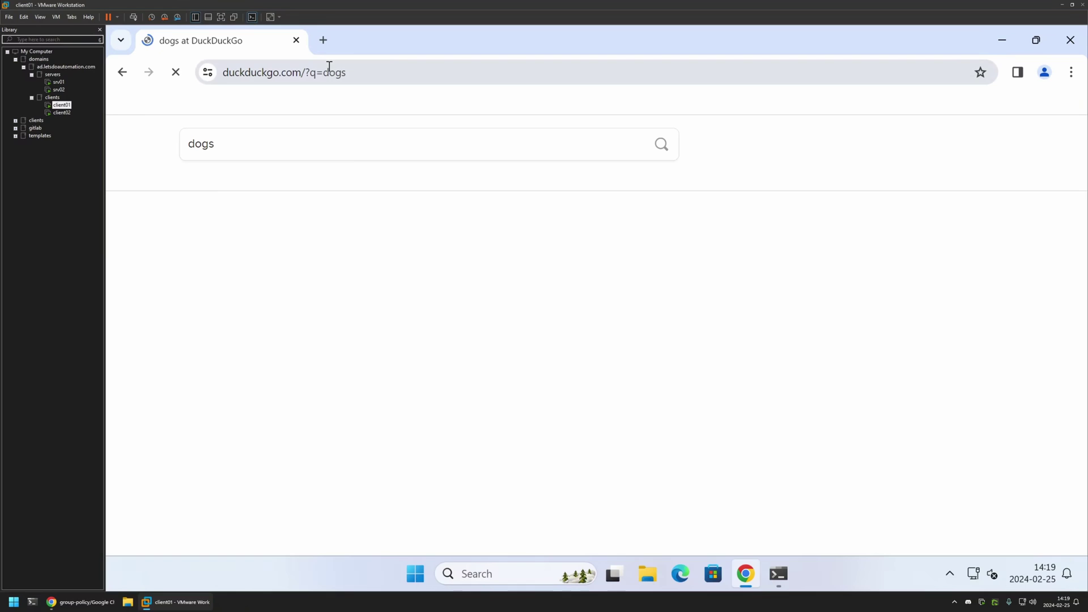